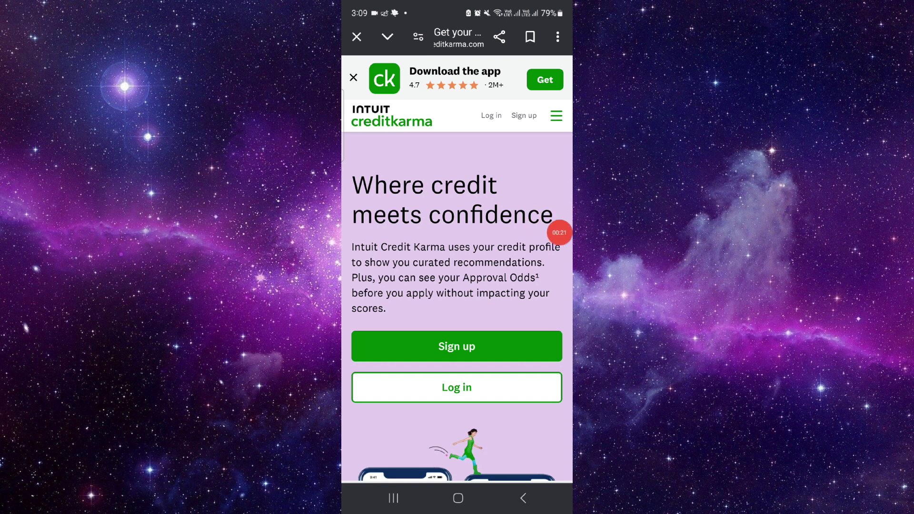
scroll(457, 286, "down", 5)
scroll(458, 285, "up", 5)
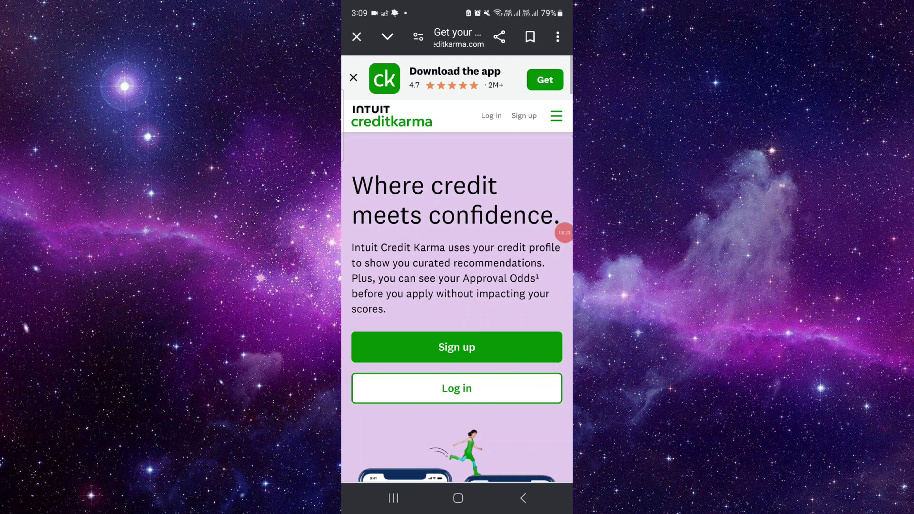
scroll(457, 286, "down", 5)
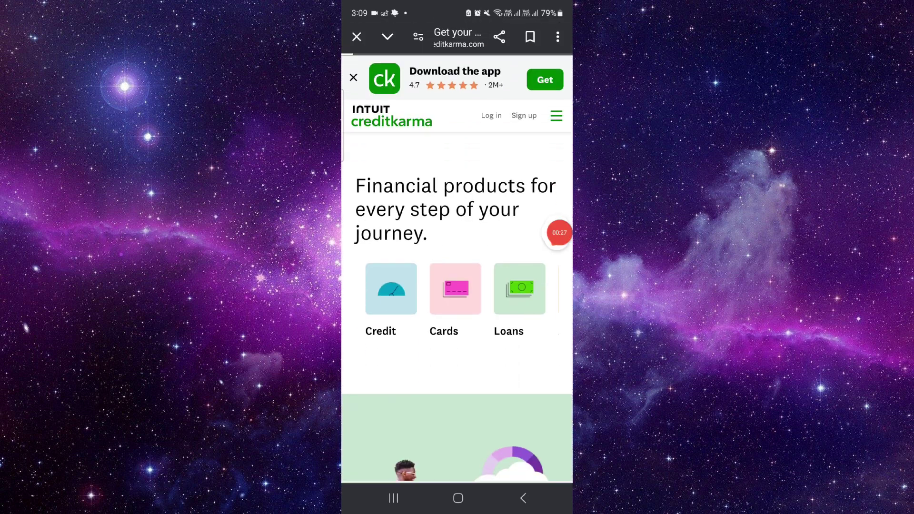
scroll(457, 285, "down", 5)
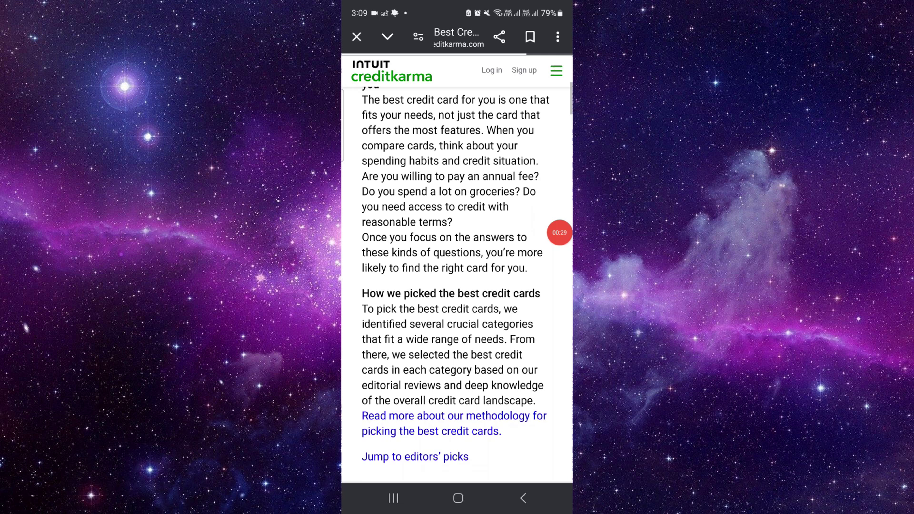
scroll(457, 286, "up", 4)
Bring up the recent apps view after browsing the Credit Karma best credit cards article.
left_click(393, 499)
Return home from recent apps and swipe left to the second, empty home page.
left_click(458, 499)
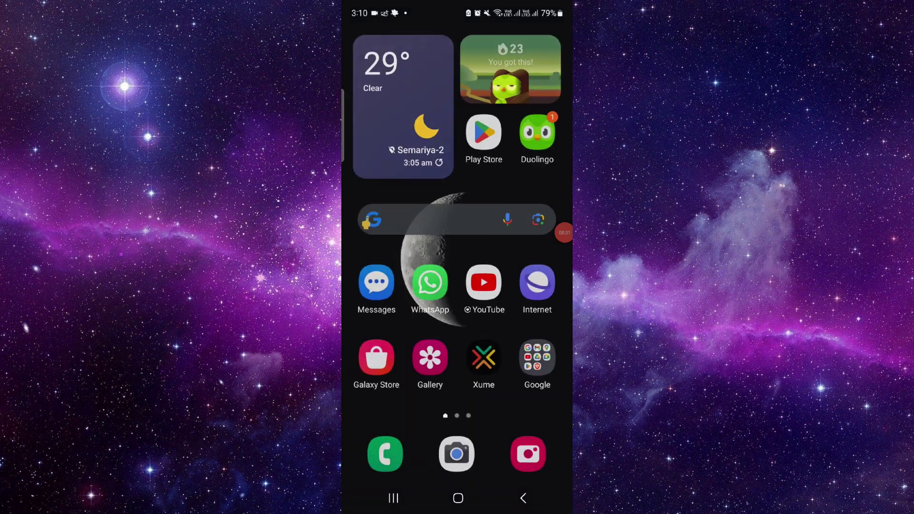
left_click_drag(500, 285, 386, 286)
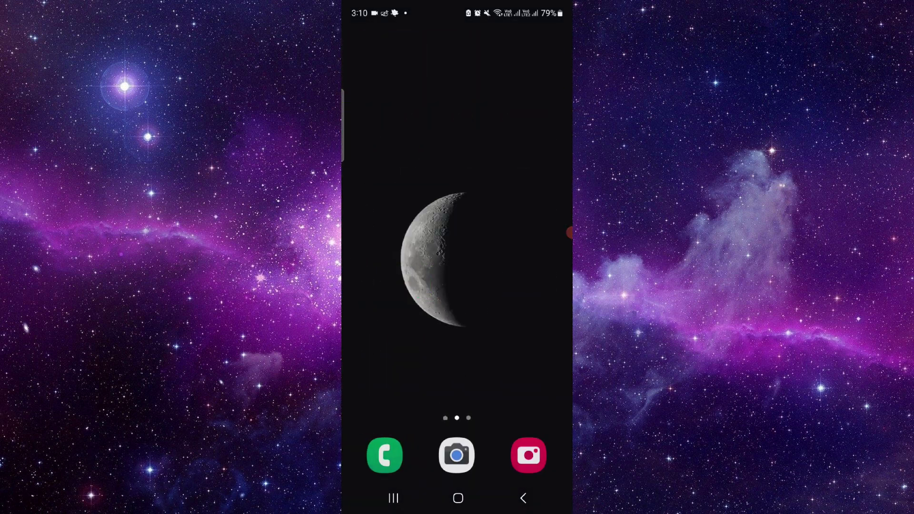